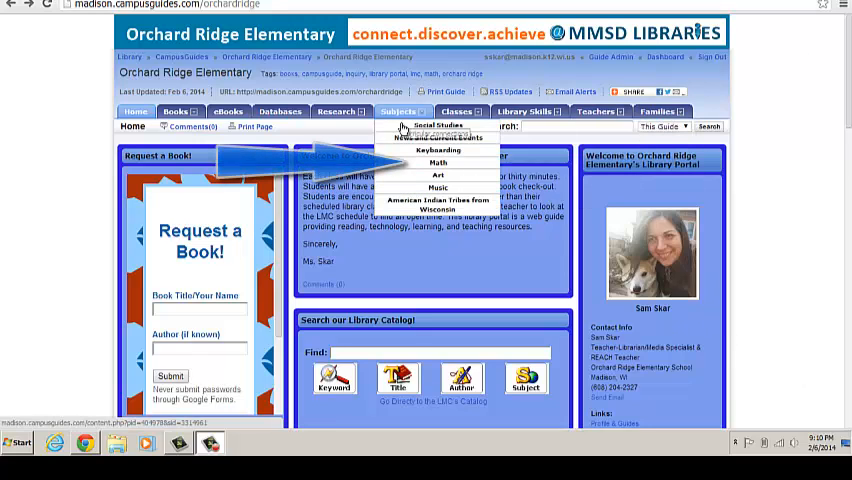
Step: Go to the Math@ORE portal page of the school library guide
left_click(398, 168)
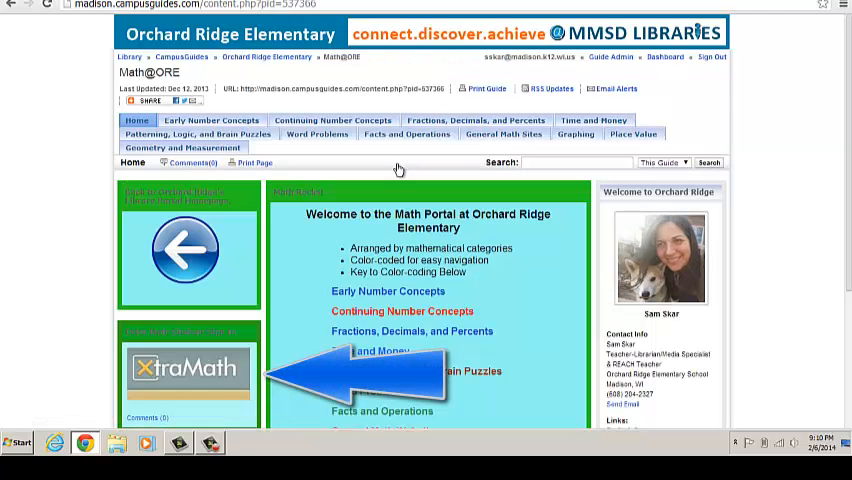
Step: Follow the XtraMath link and go to the XtraMath home page
left_click(215, 368)
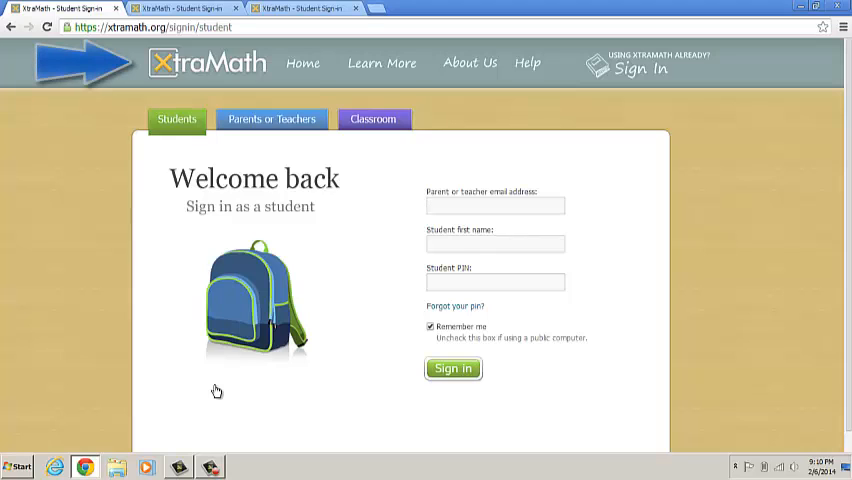
left_click(216, 76)
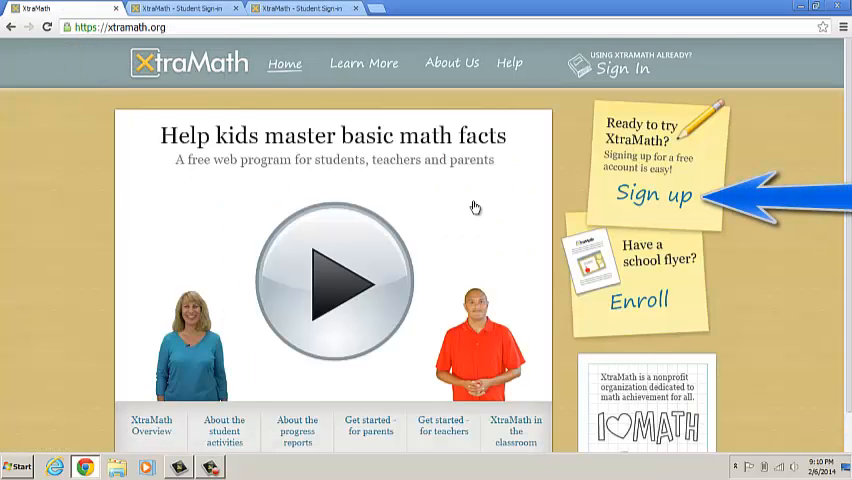
Step: Sign up as a parent with name, email and password, accepting the terms
left_click(668, 198)
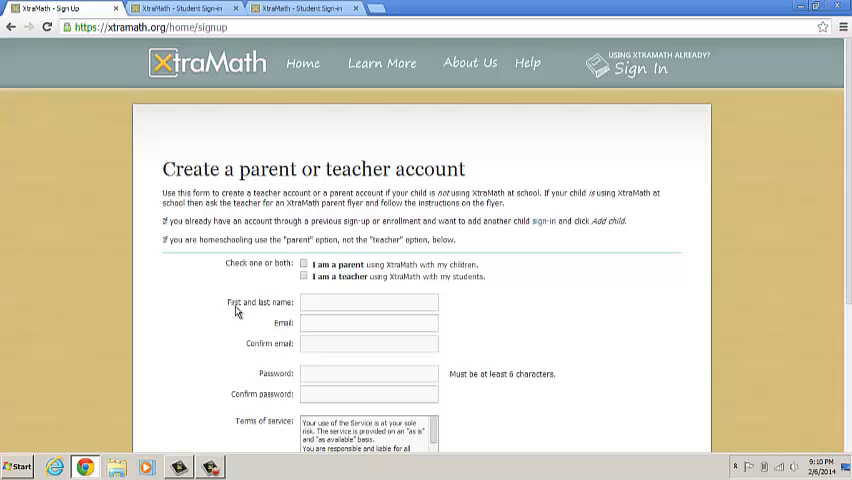
left_click(303, 265)
left_click(307, 302)
left_click(303, 368)
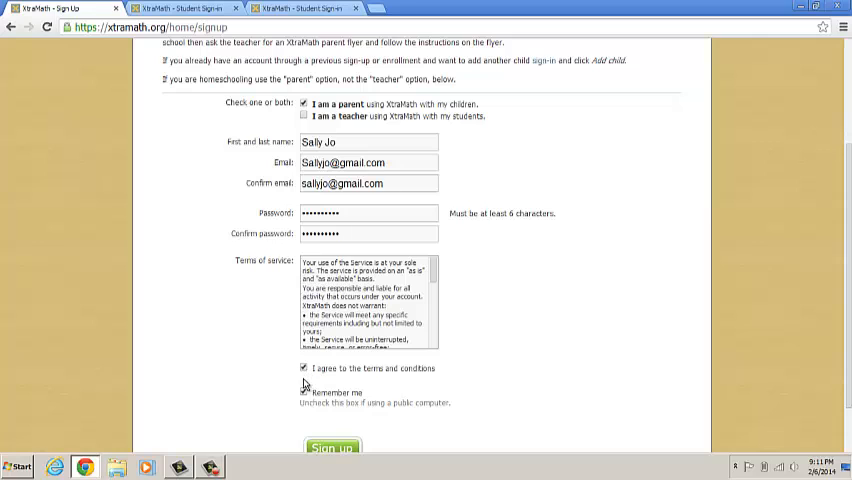
left_click(328, 448)
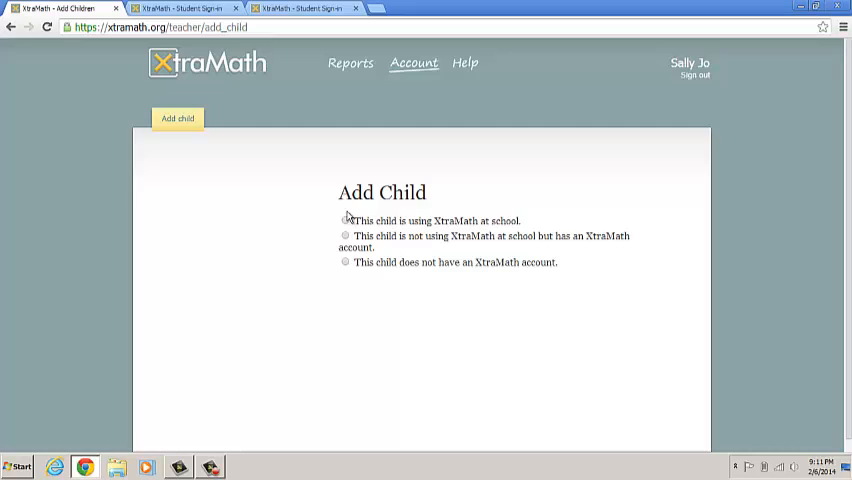
Step: Add a new child Jim in Grade 2 who has no existing XtraMath account
left_click(346, 263)
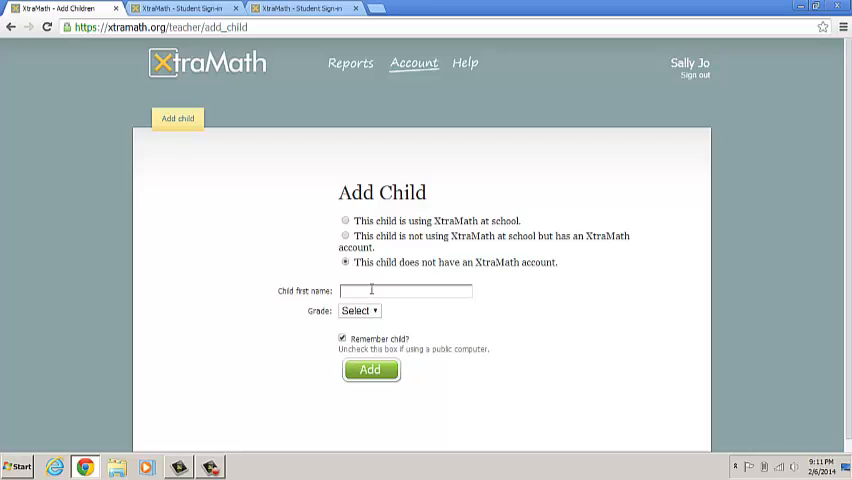
left_click(371, 291)
type("Jim")
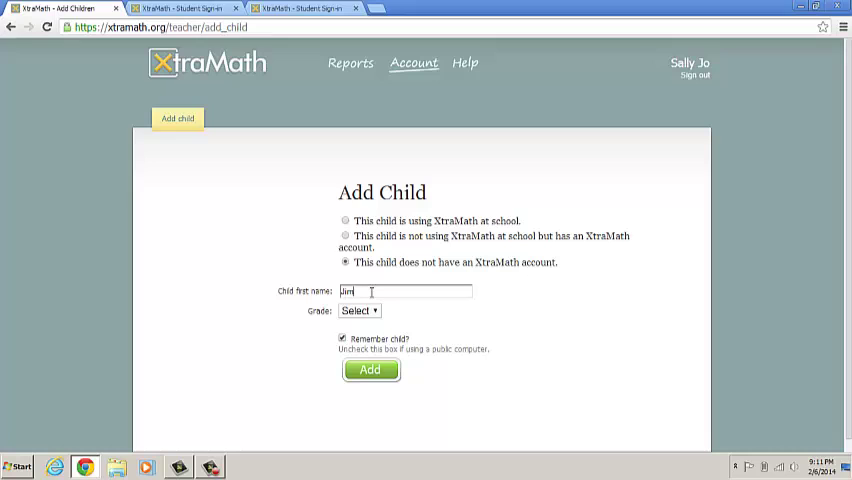
left_click(366, 313)
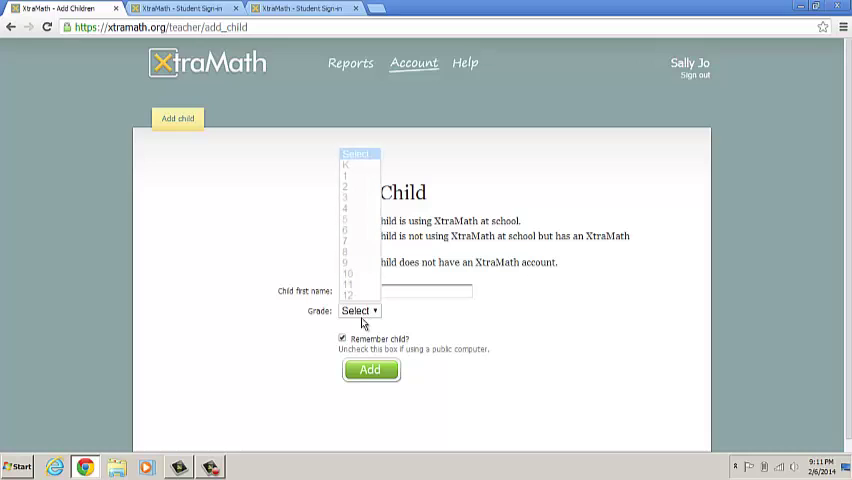
left_click(355, 187)
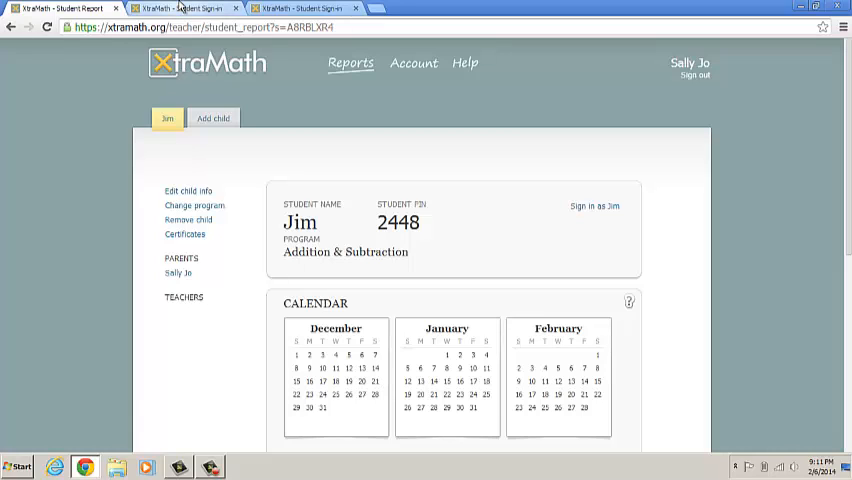
left_click(180, 8)
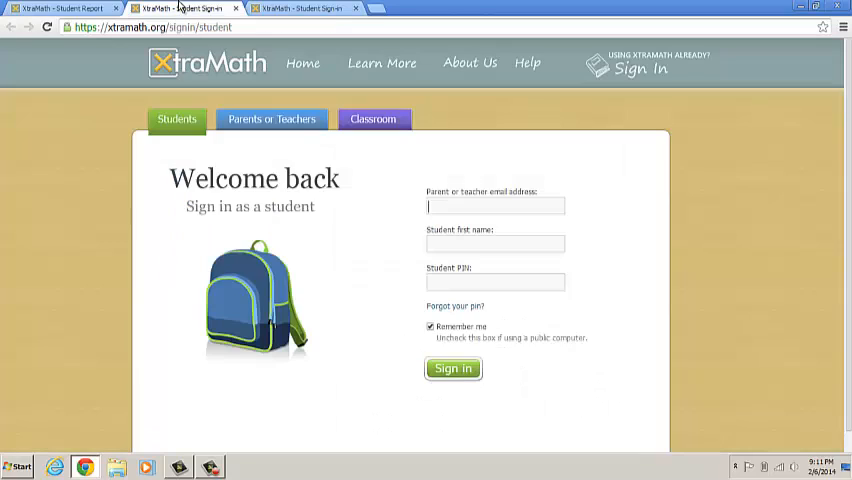
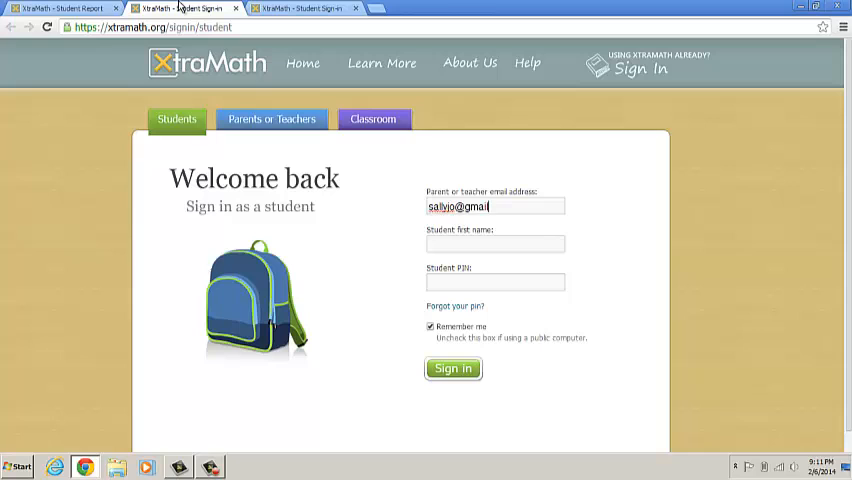
key("Tab")
type("Jim")
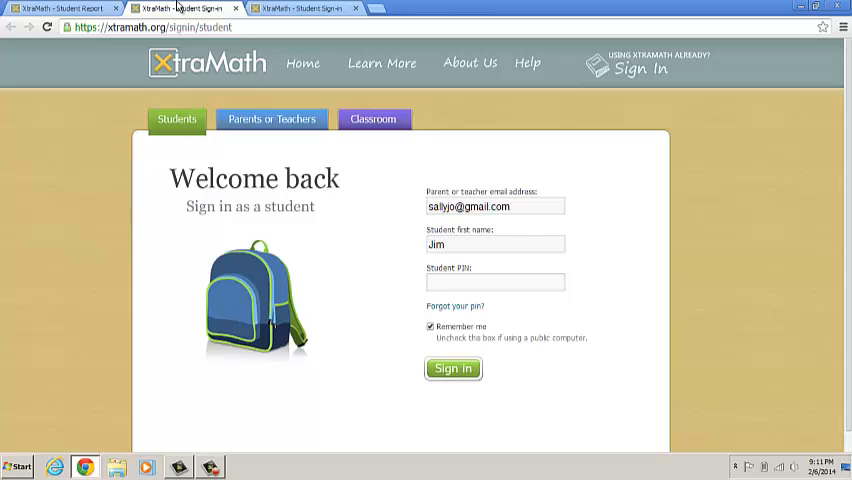
left_click(86, 7)
double_click(381, 219)
key("ctrl+c")
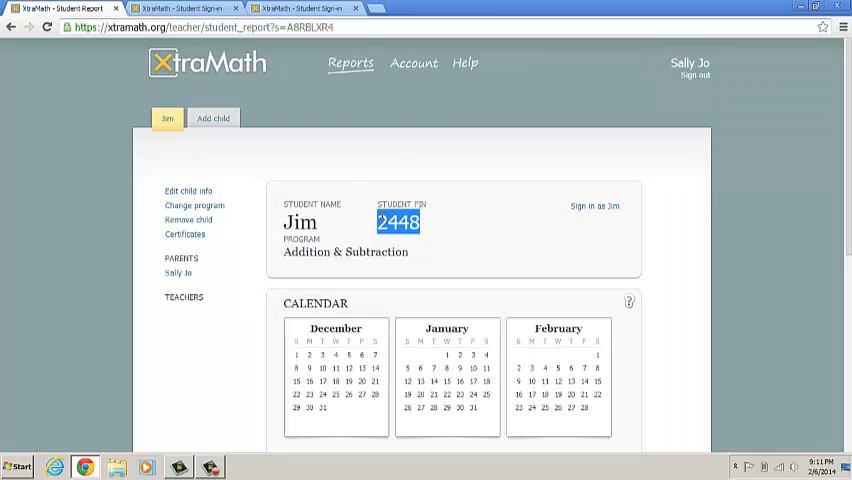
left_click(226, 8)
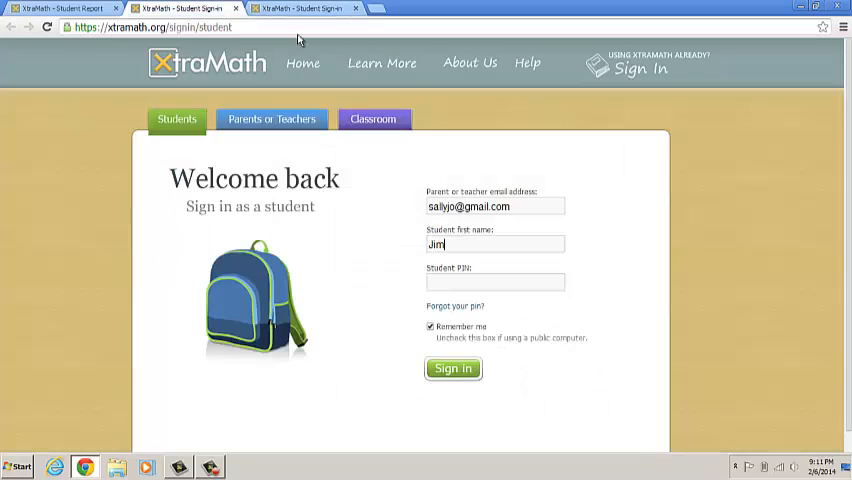
left_click(494, 277)
key("ctrl+v")
left_click(431, 327)
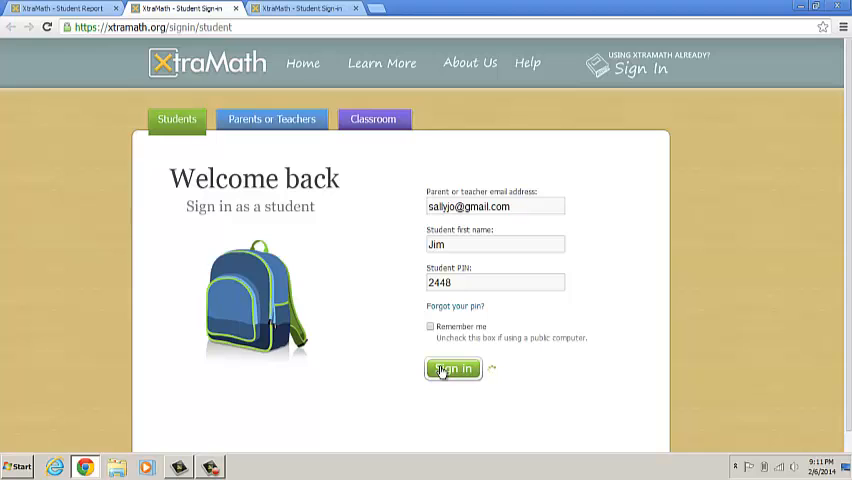